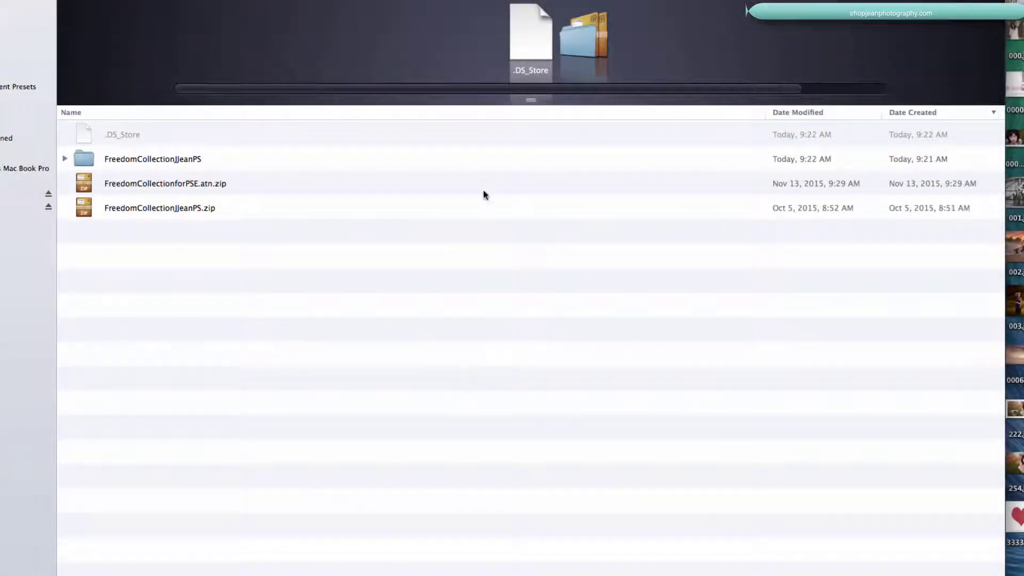
# Select FreedomCollectionJJeanPS.zip in the Finder file list.
pyautogui.click(142, 206)
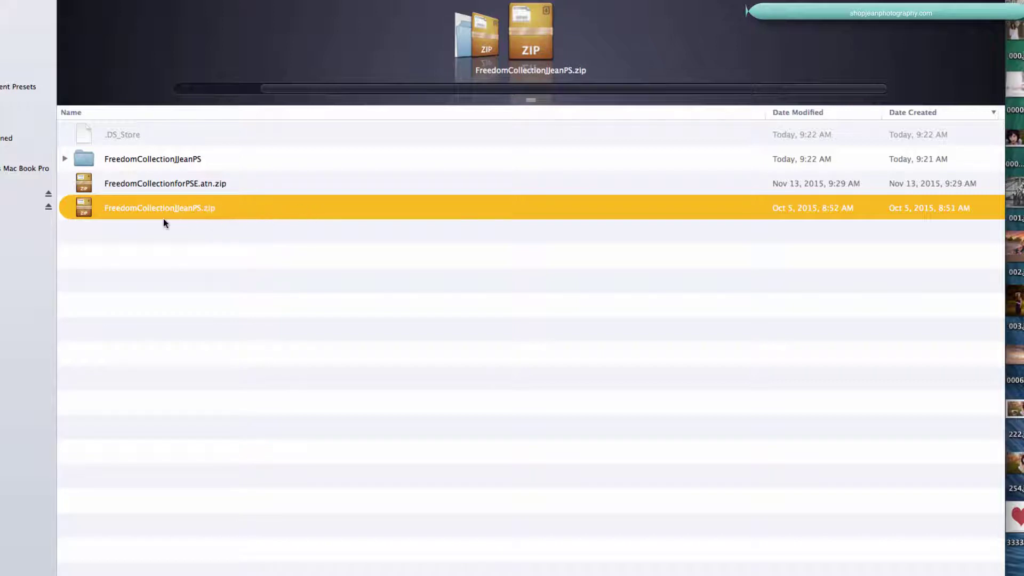
# Open FreedomCollectionJJeanPS.zip from its context menu to extract it into FreedomCollectionJJeanPS-1.
pyautogui.rightClick(191, 210)
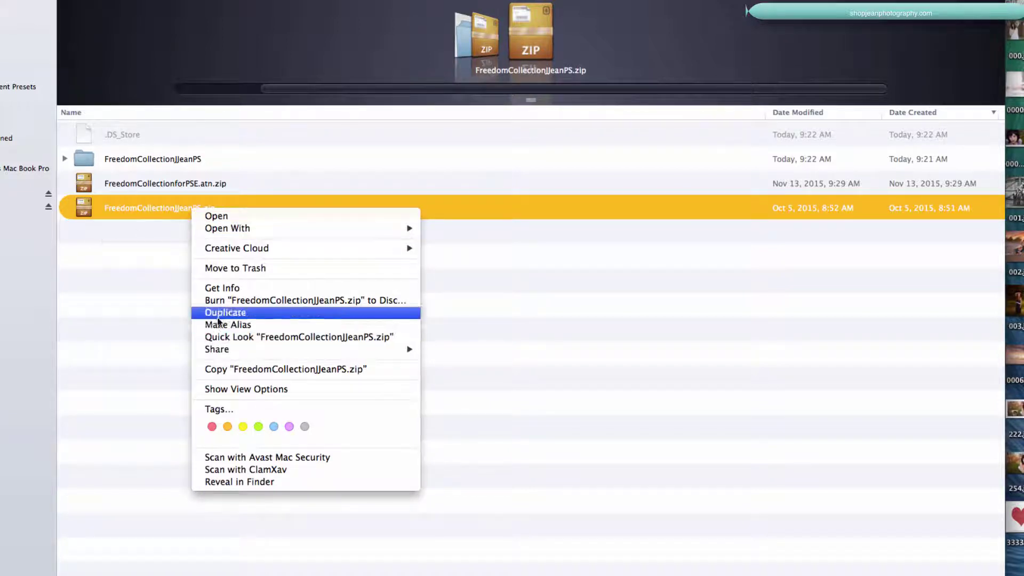
pyautogui.click(237, 216)
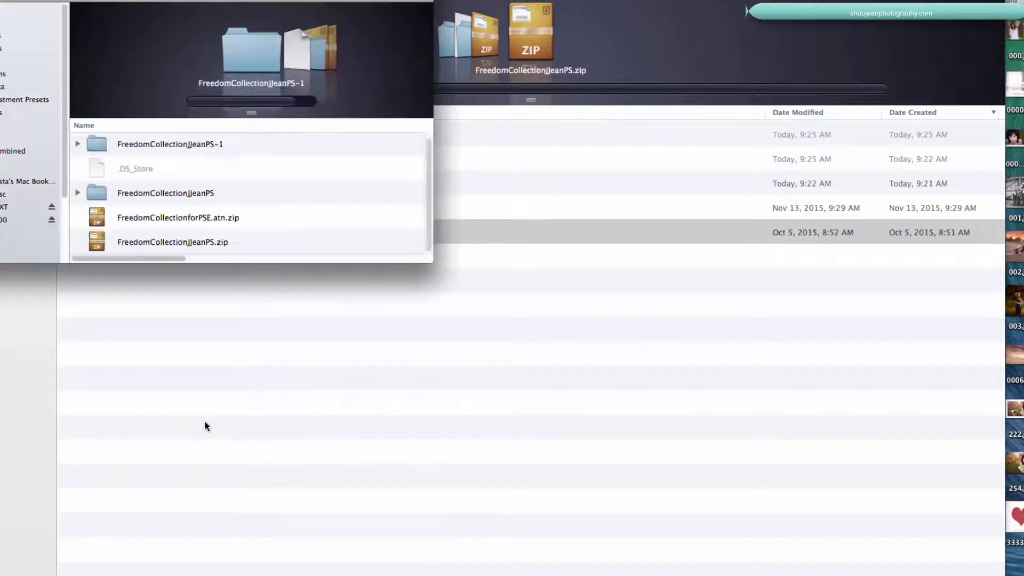
# Enlarge the Finder window, open FreedomCollectionJJeanPS, and select FreedomTribeActions.atn.
pyautogui.moveTo(433, 260); pyautogui.dragTo(510, 449)
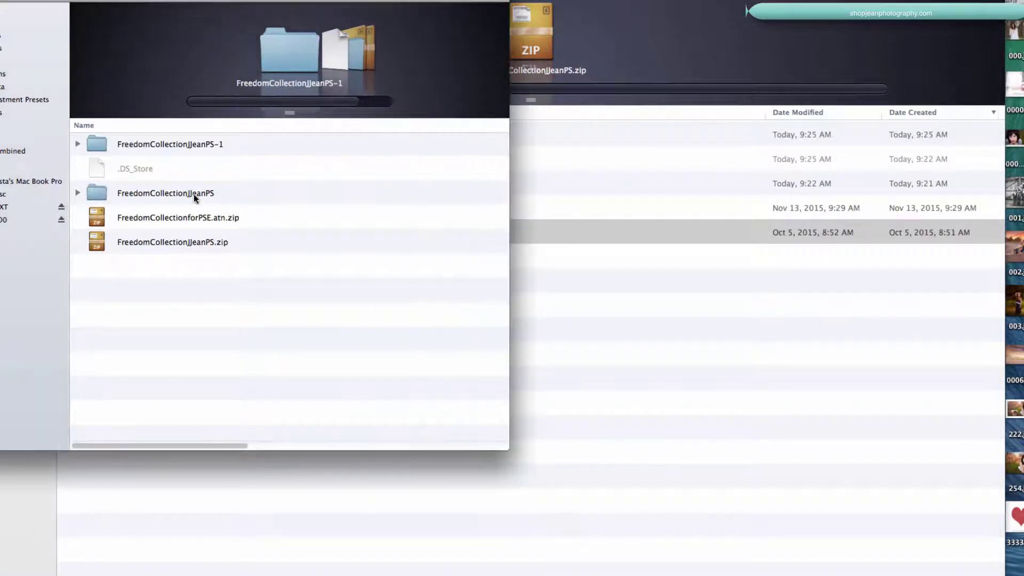
pyautogui.click(193, 195)
pyautogui.doubleClick(133, 194)
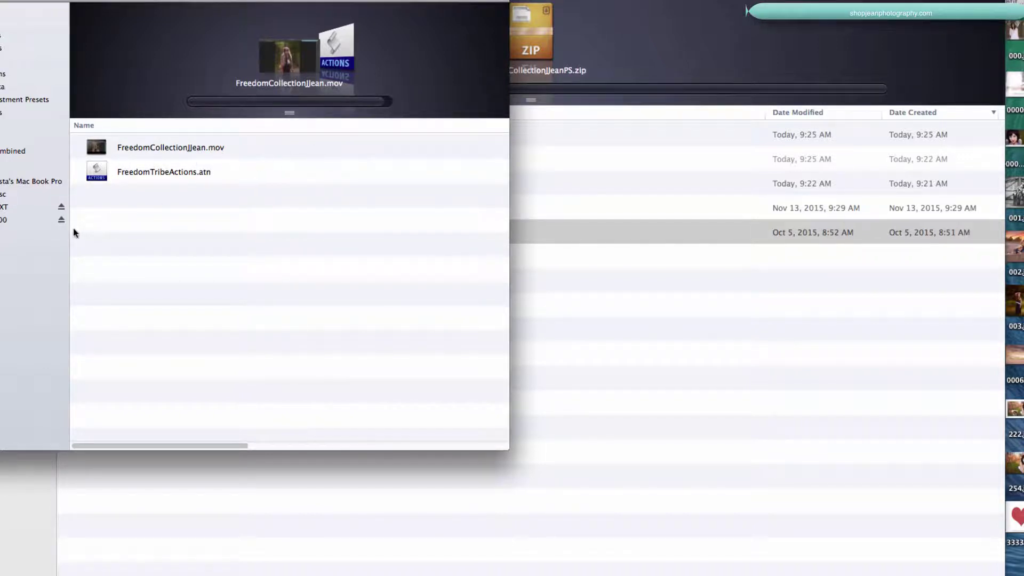
pyautogui.click(163, 172)
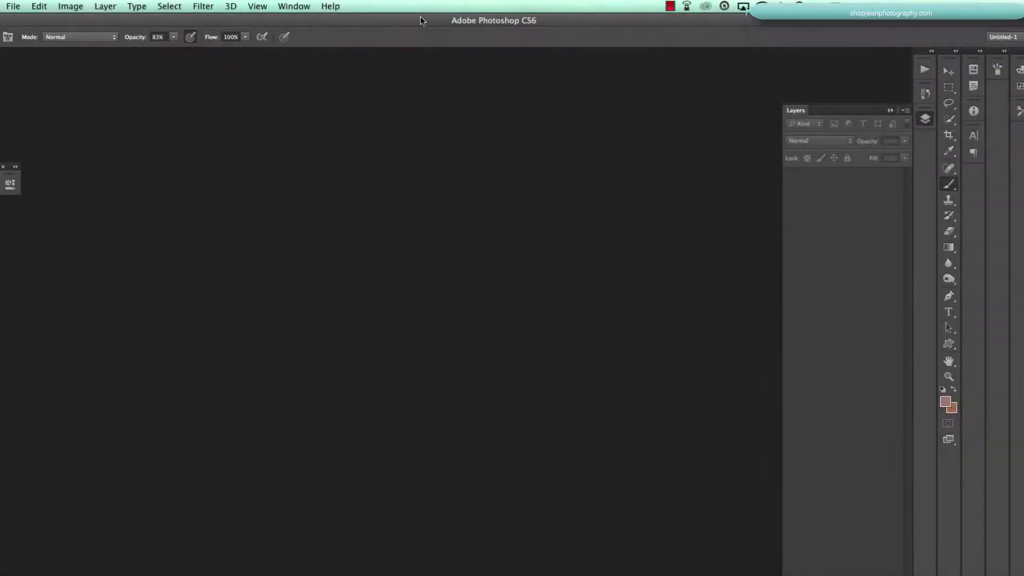
# Show the Actions panel from Photoshop's Window menu, with Default Actions listed at top.
pyautogui.click(198, 7)
pyautogui.click(57, 134)
pyautogui.click(310, 6)
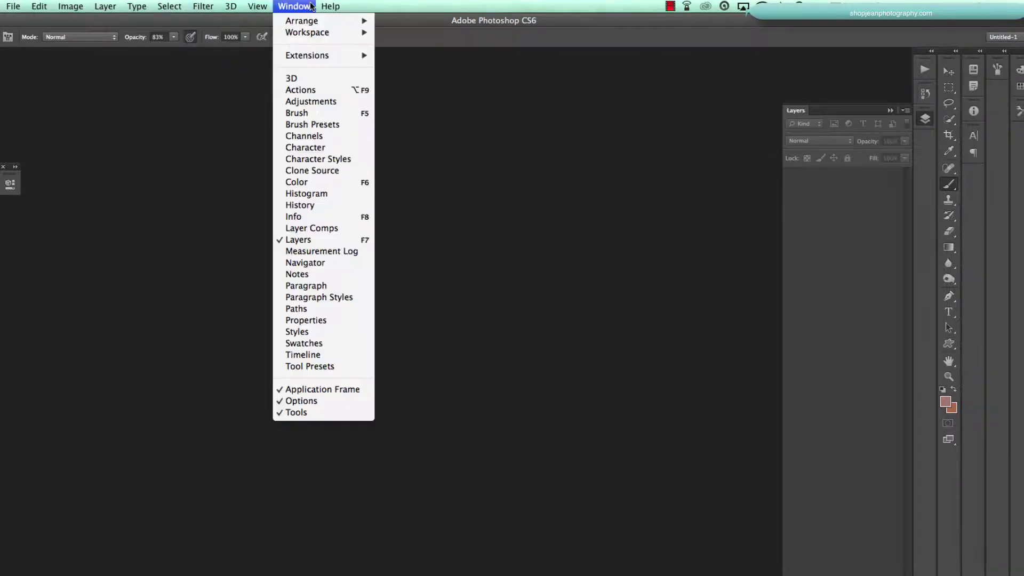
pyautogui.click(320, 91)
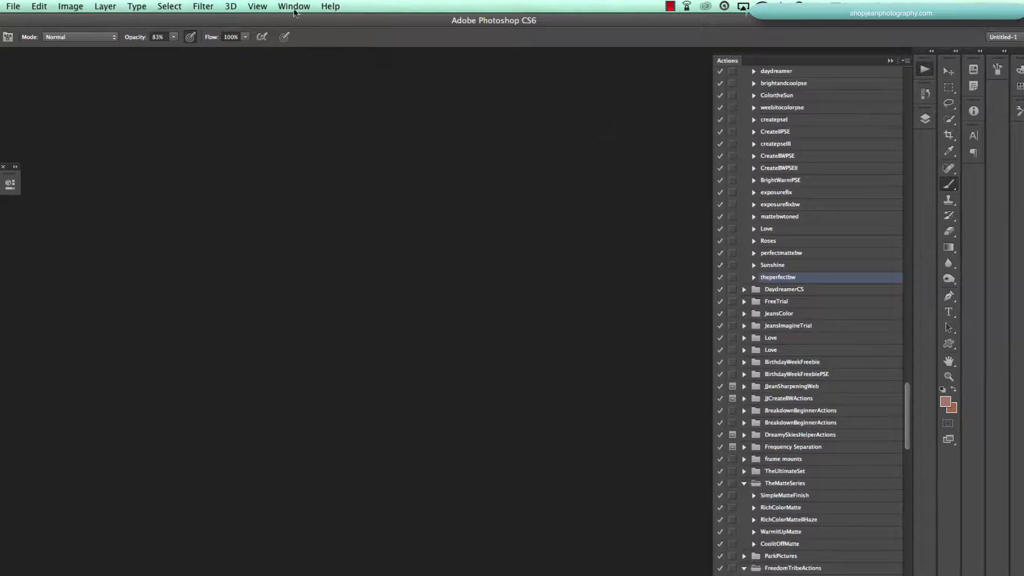
pyautogui.click(294, 7)
pyautogui.click(291, 42)
pyautogui.click(303, 7)
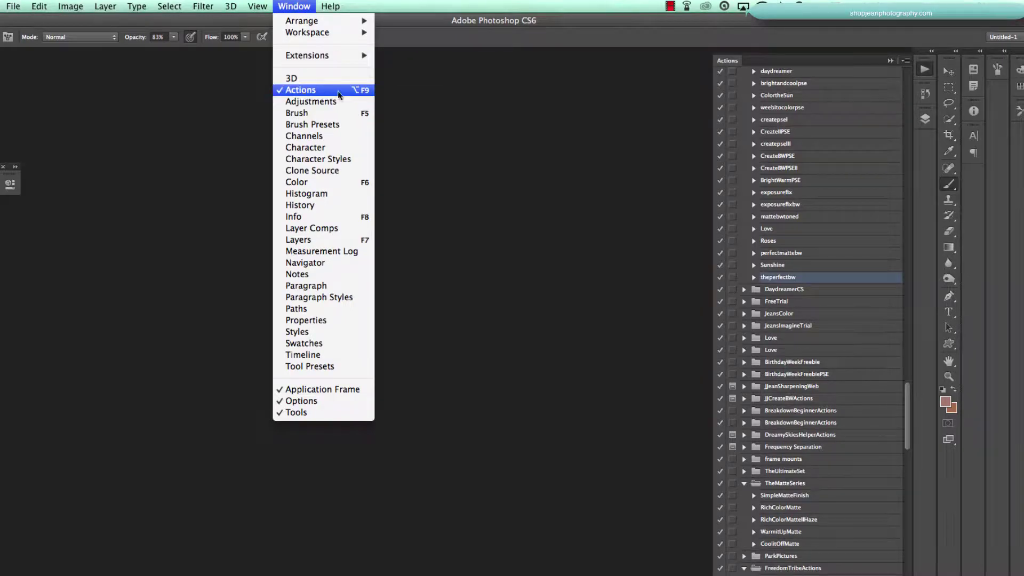
pyautogui.click(655, 154)
pyautogui.scroll(-5, 882, 165)
pyautogui.scroll(-5, 850, 213)
pyautogui.scroll(-3, 850, 218)
pyautogui.scroll(5, 873, 212)
pyautogui.scroll(5, 872, 211)
pyautogui.scroll(5, 872, 213)
pyautogui.scroll(3, 873, 213)
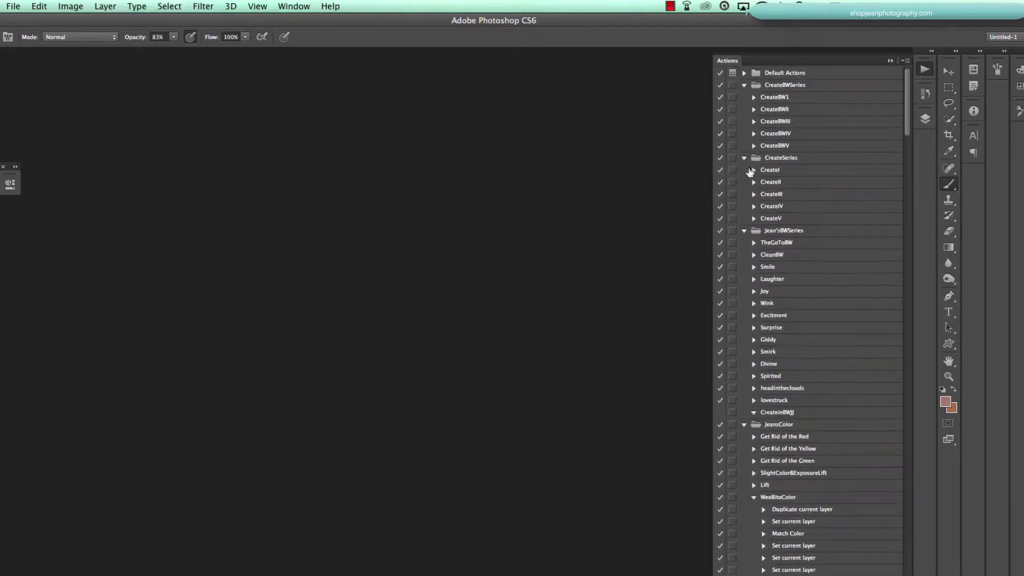
# Bring up the Actions panel flyout menu showing Load Actions and Replace Actions.
pyautogui.click(905, 63)
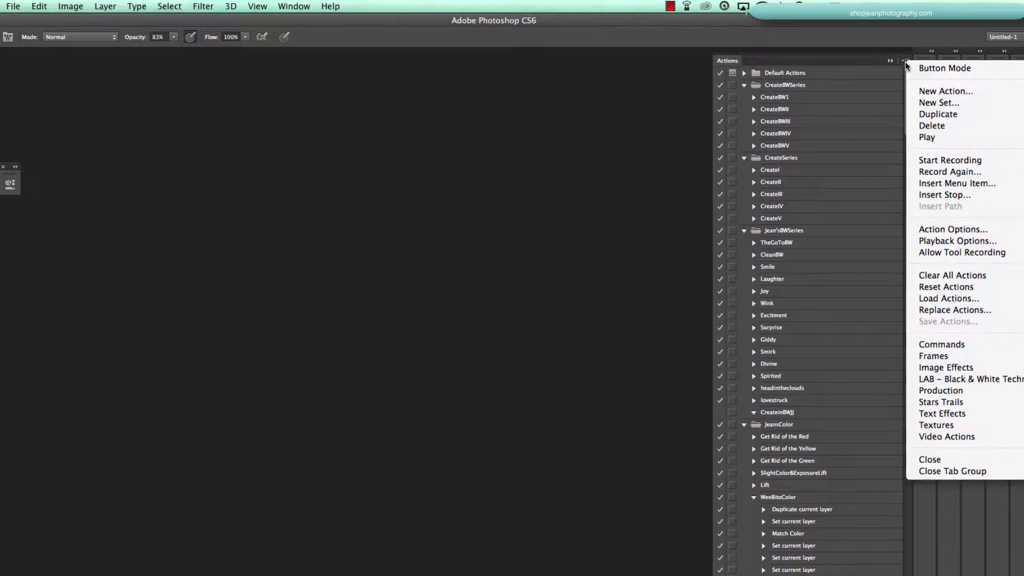
pyautogui.click(906, 63)
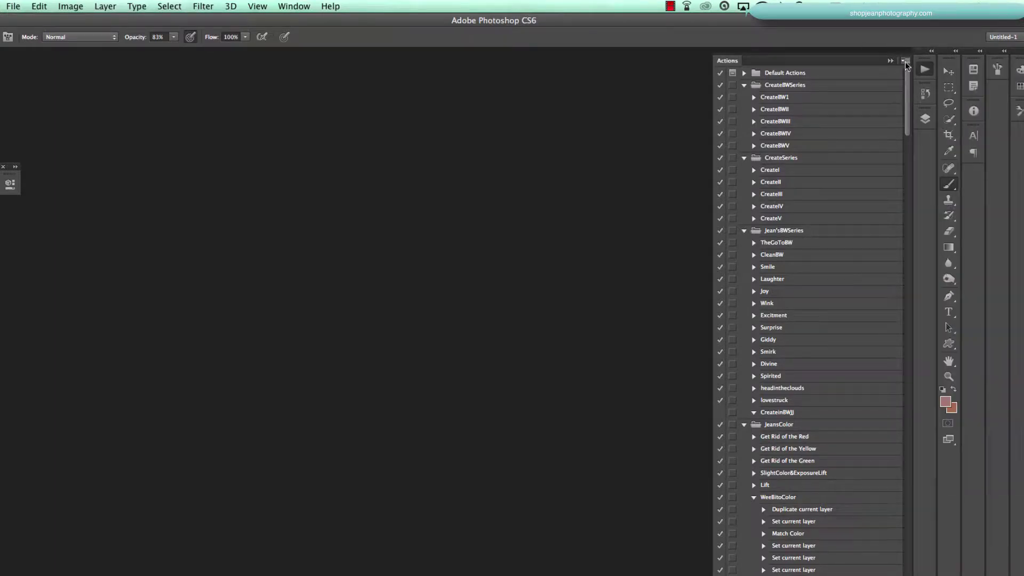
pyautogui.click(906, 63)
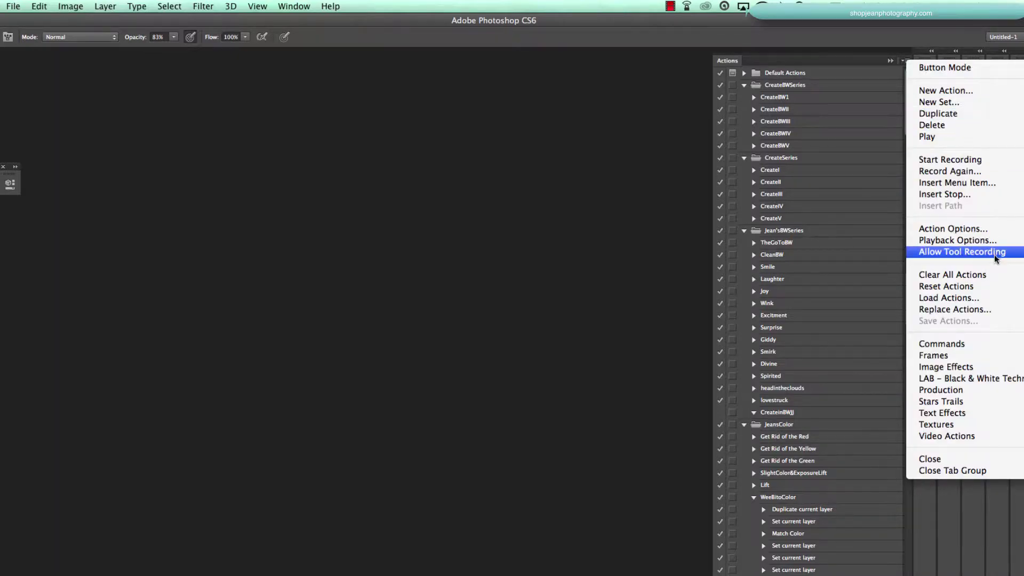
# Load FreedomTribeActions.atn from the FreedomCollectionJJeanPS folder via Load Actions.
pyautogui.click(960, 298)
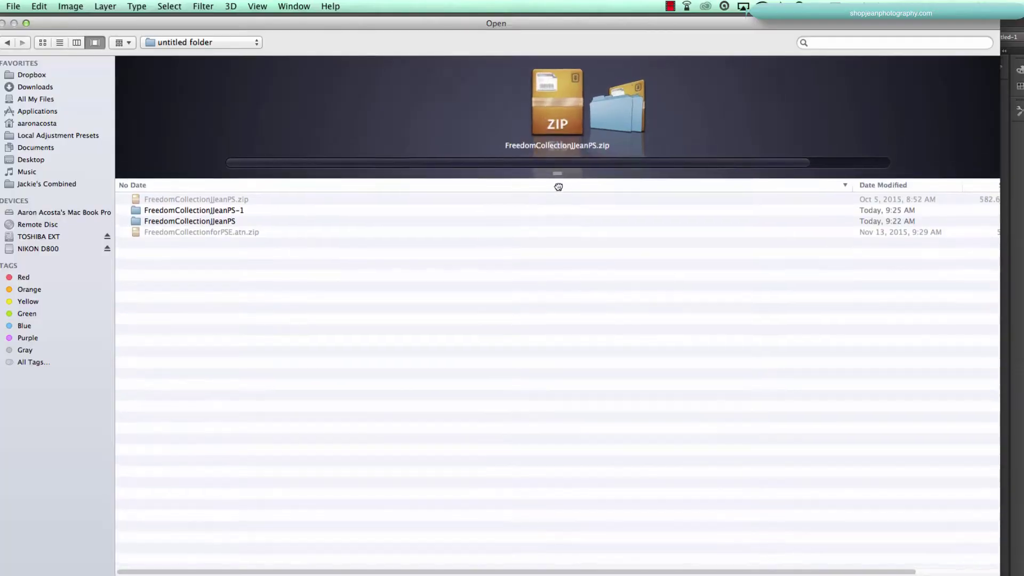
pyautogui.moveTo(559, 187); pyautogui.dragTo(559, 334)
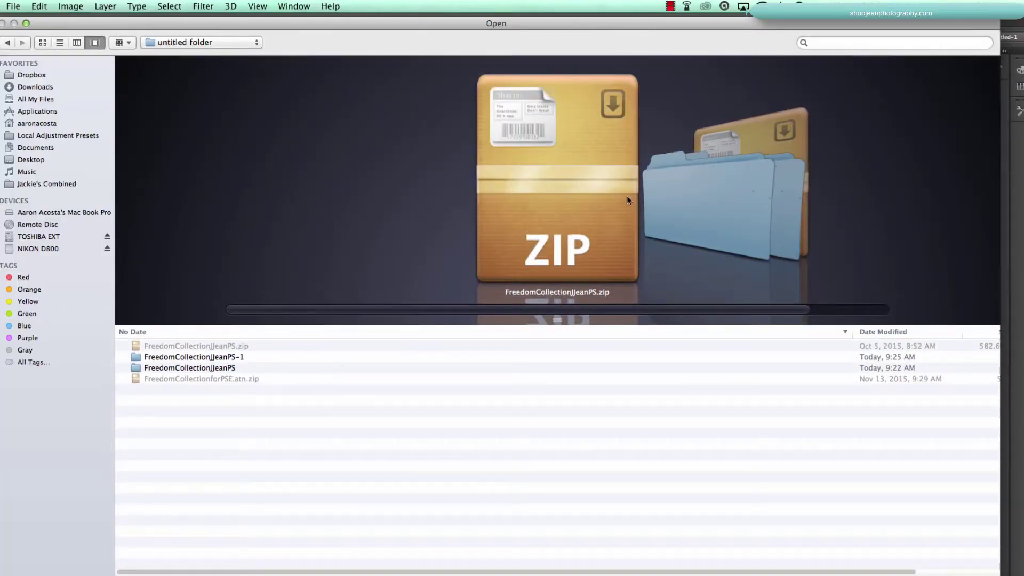
pyautogui.click(256, 367)
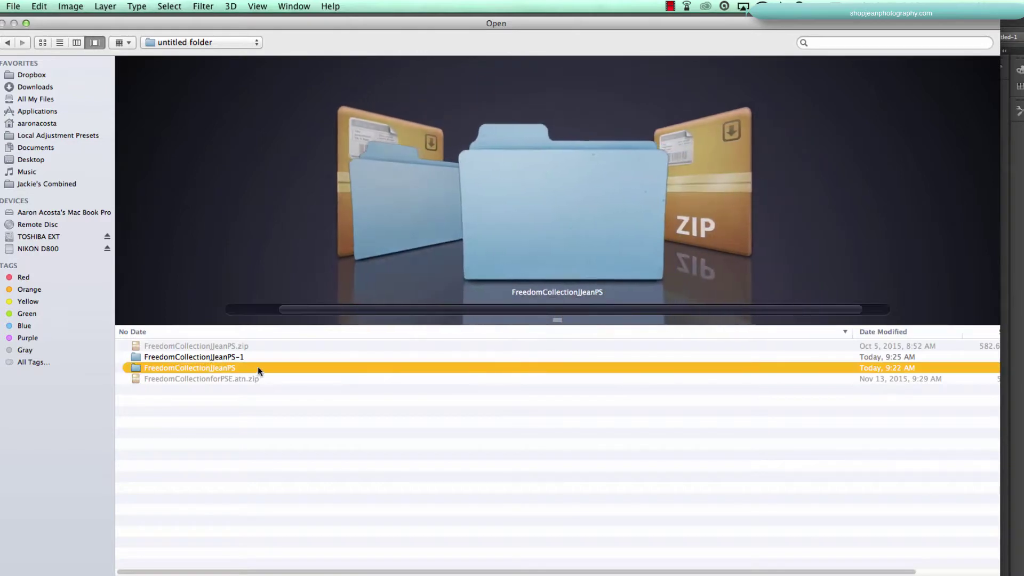
pyautogui.doubleClick(258, 366)
pyautogui.click(226, 521)
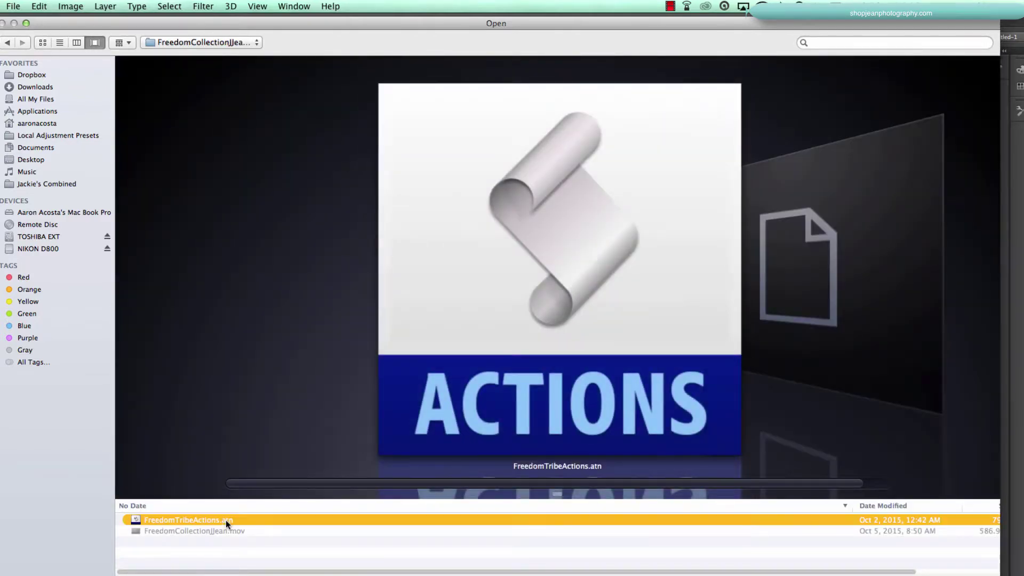
pyautogui.doubleClick(276, 518)
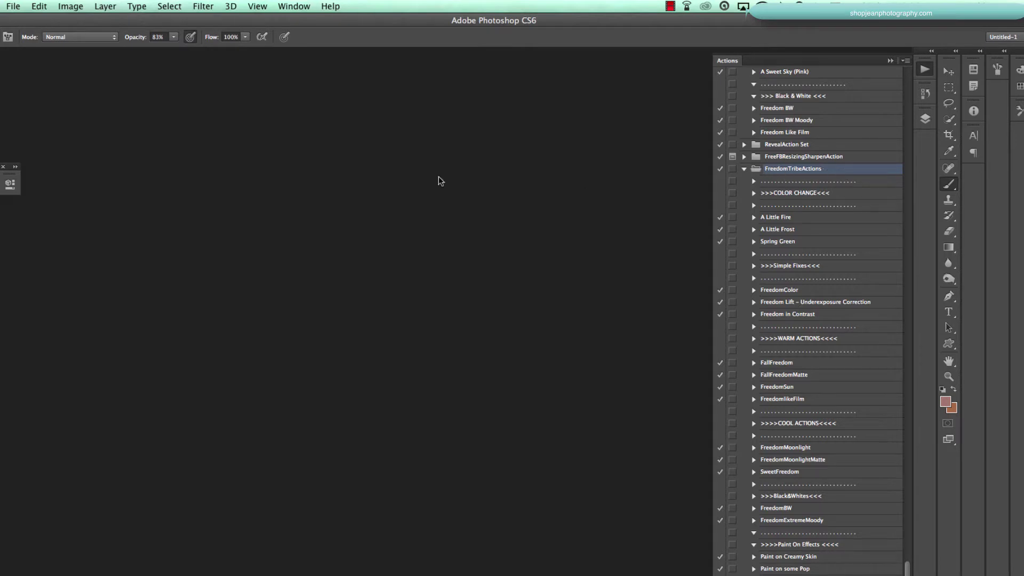
# Reopen the Actions panel flyout menu with Load Actions highlighted.
pyautogui.click(295, 6)
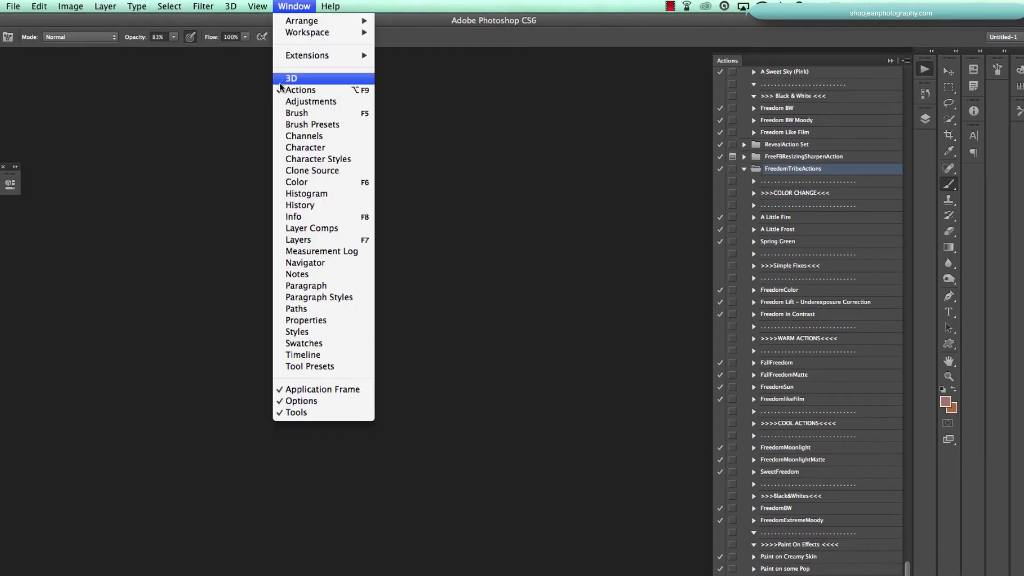
pyautogui.click(908, 64)
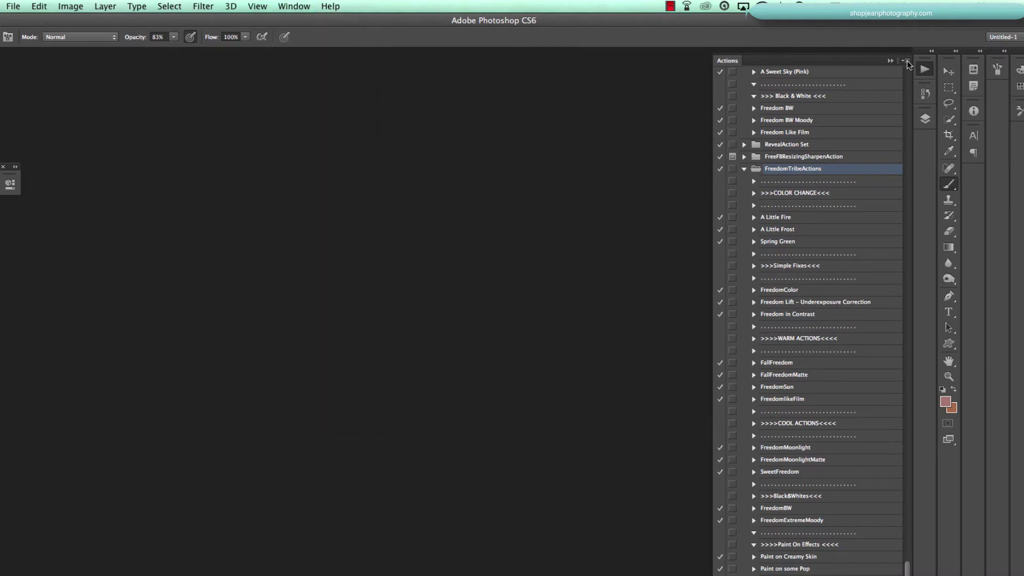
pyautogui.click(909, 65)
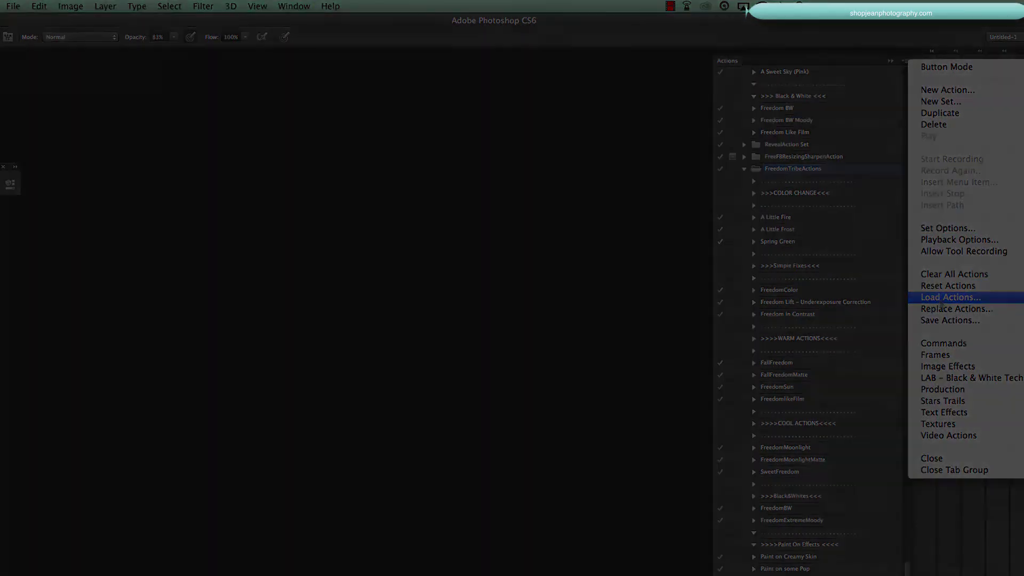